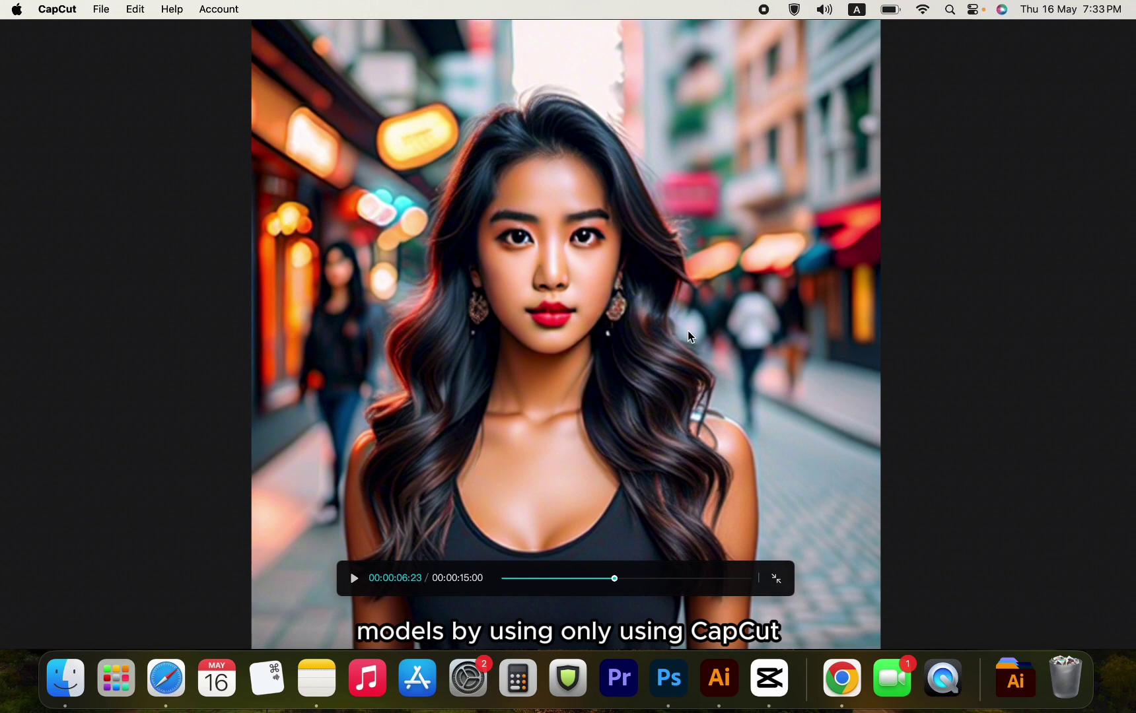
# Exit full-screen playback and scrub the playhead back to the leather-jacket shot.
pyautogui.click(776, 581)
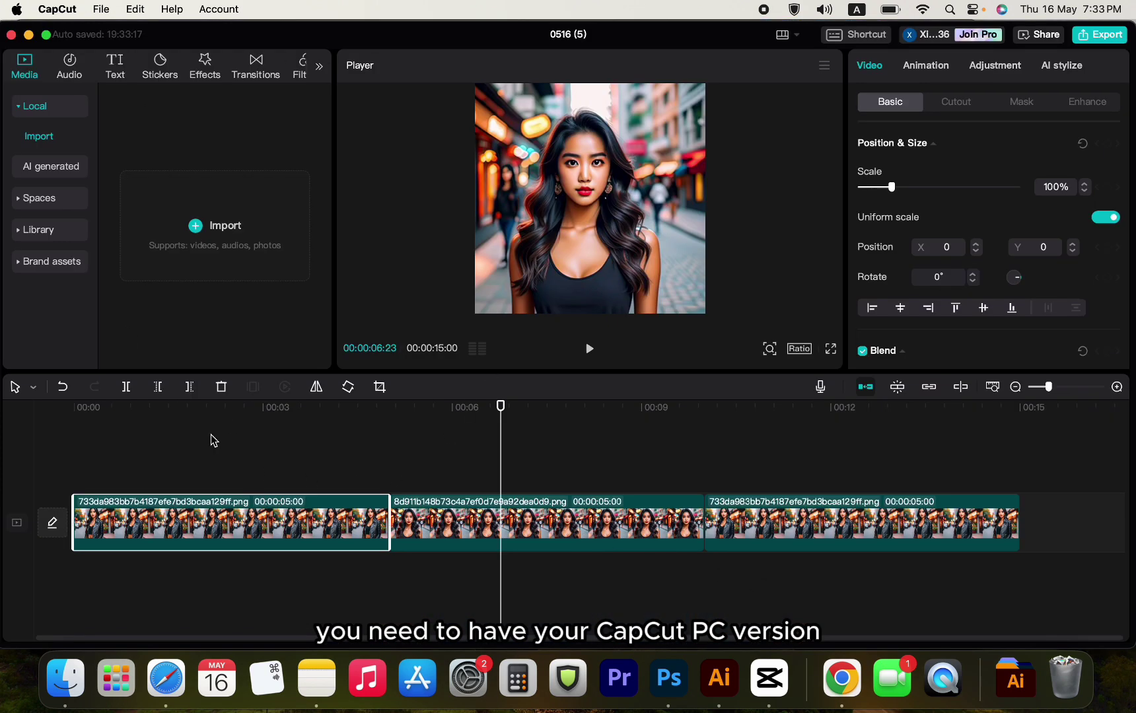
pyautogui.moveTo(500, 444)
pyautogui.mouseDown()
pyautogui.moveTo(339, 433)
pyautogui.moveTo(758, 446)
pyautogui.moveTo(290, 455)
pyautogui.mouseUp()
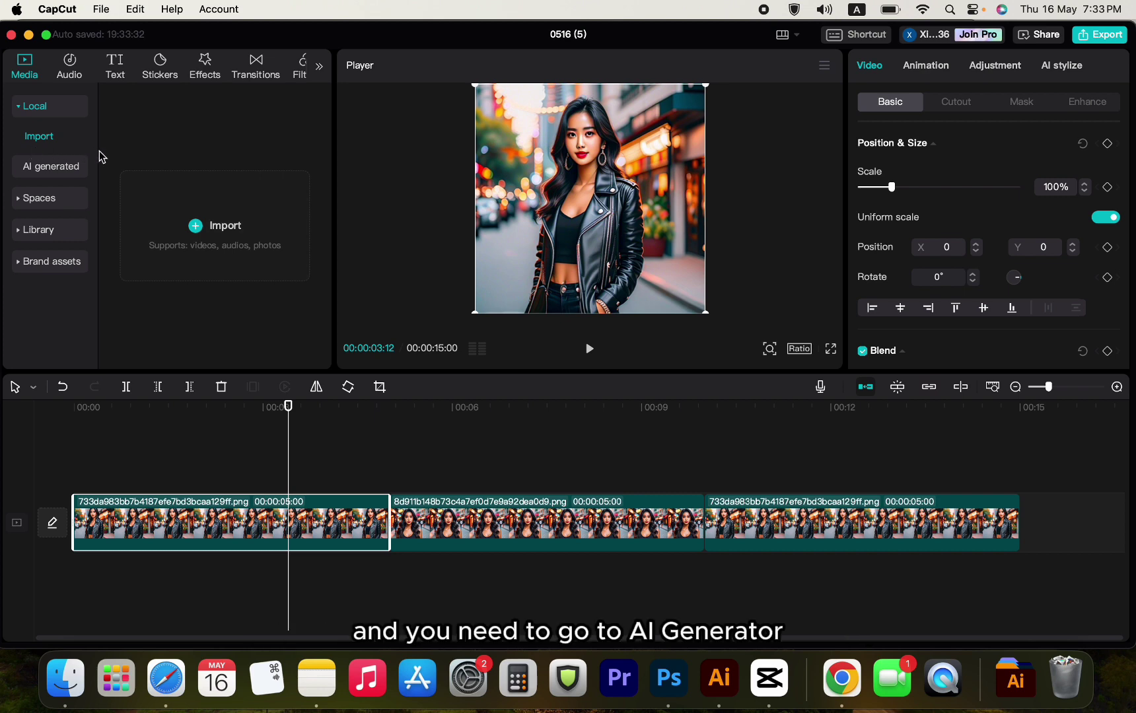
# In the AI image generator, select the whole prompt and show the Anime, 1:1, 30-step settings.
pyautogui.click(55, 171)
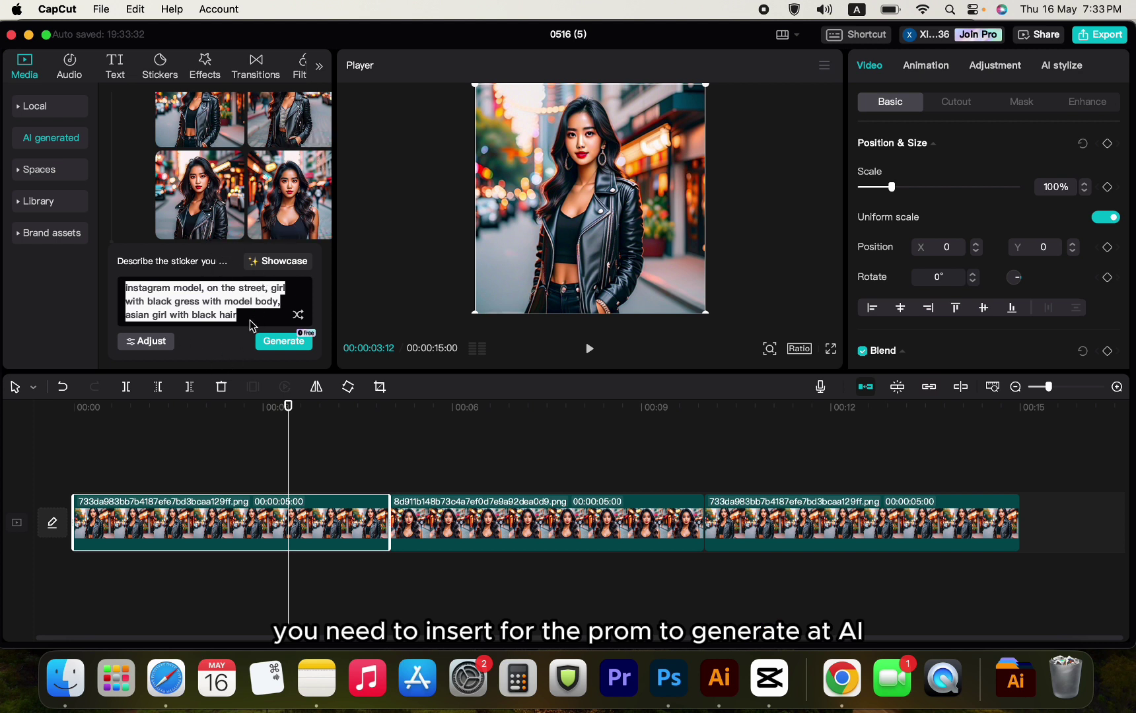
pyautogui.moveTo(240, 317); pyautogui.dragTo(119, 297)
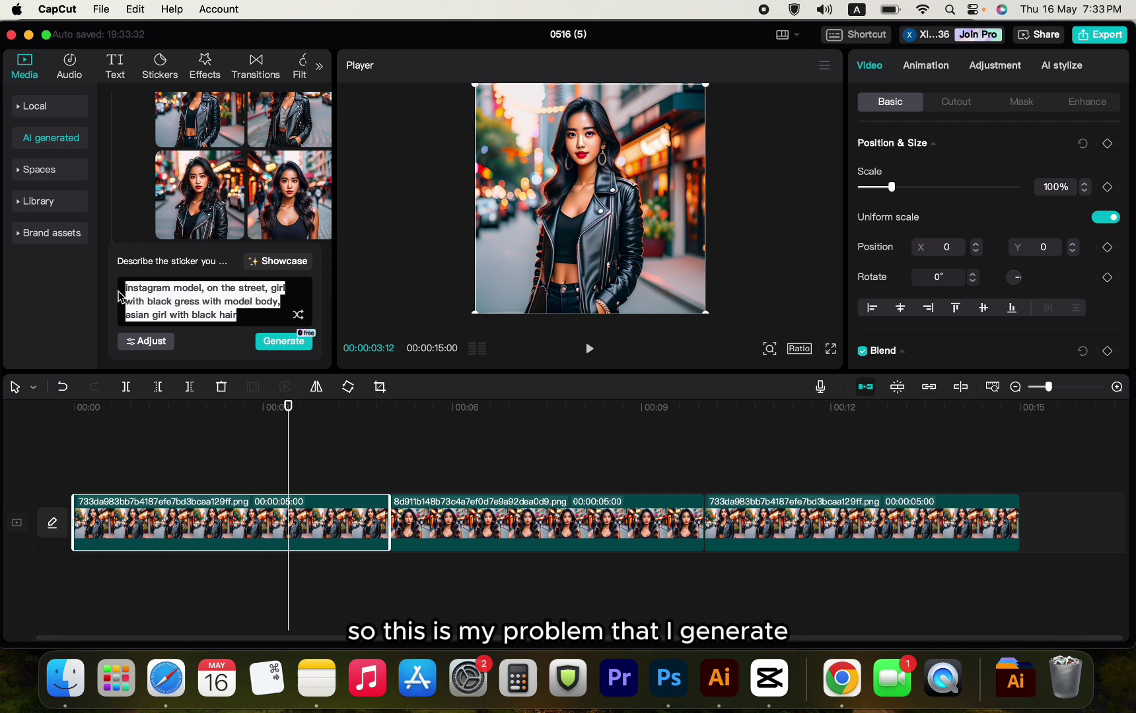
pyautogui.moveTo(290, 195)
pyautogui.click(159, 343)
# Choose the Anime style, raise generation steps from 30 to 40, and recheck the settings.
pyautogui.click(219, 101)
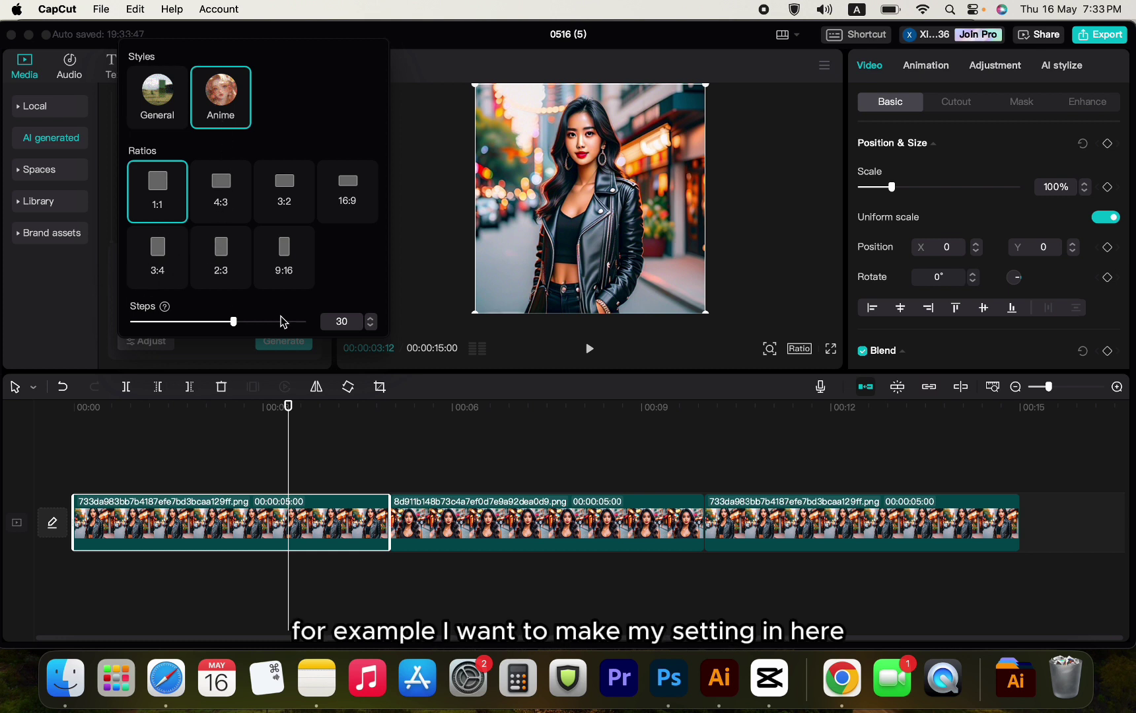
pyautogui.moveTo(234, 323); pyautogui.dragTo(268, 323)
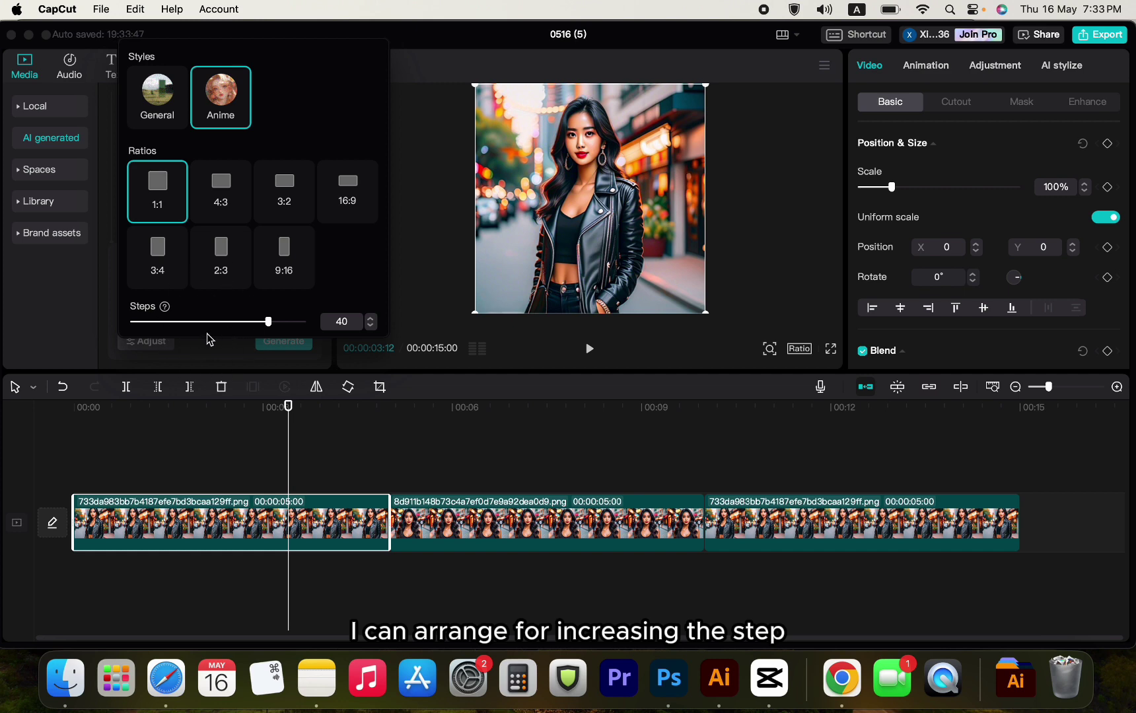
pyautogui.click(73, 301)
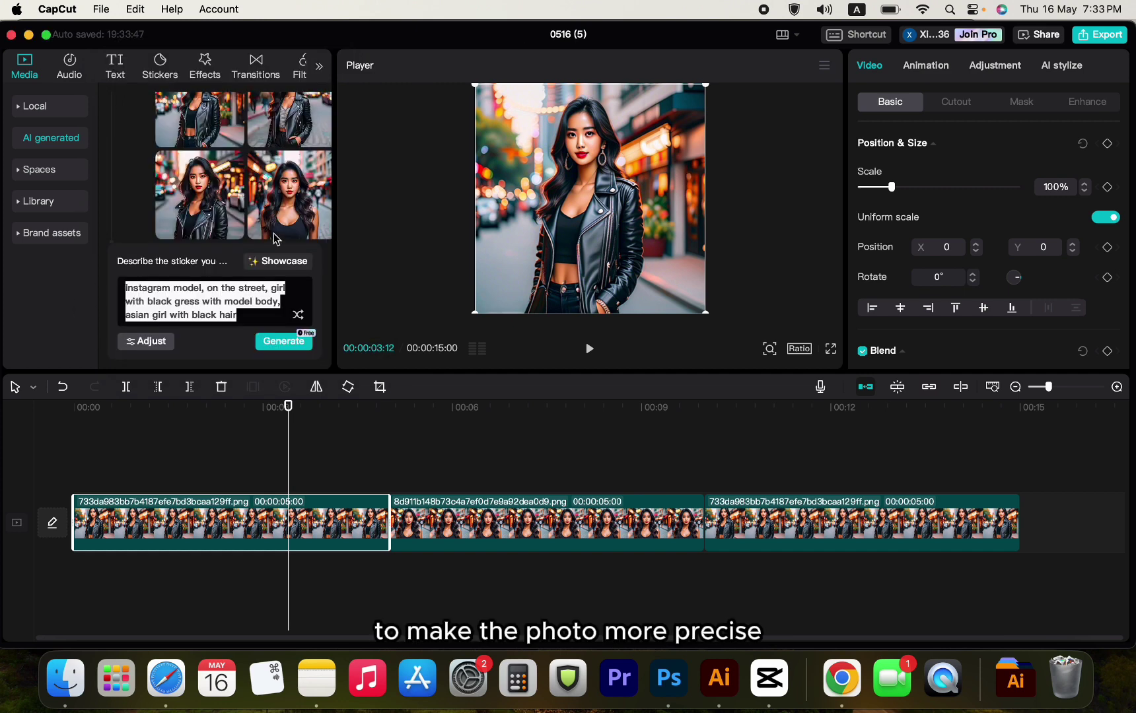
pyautogui.click(149, 342)
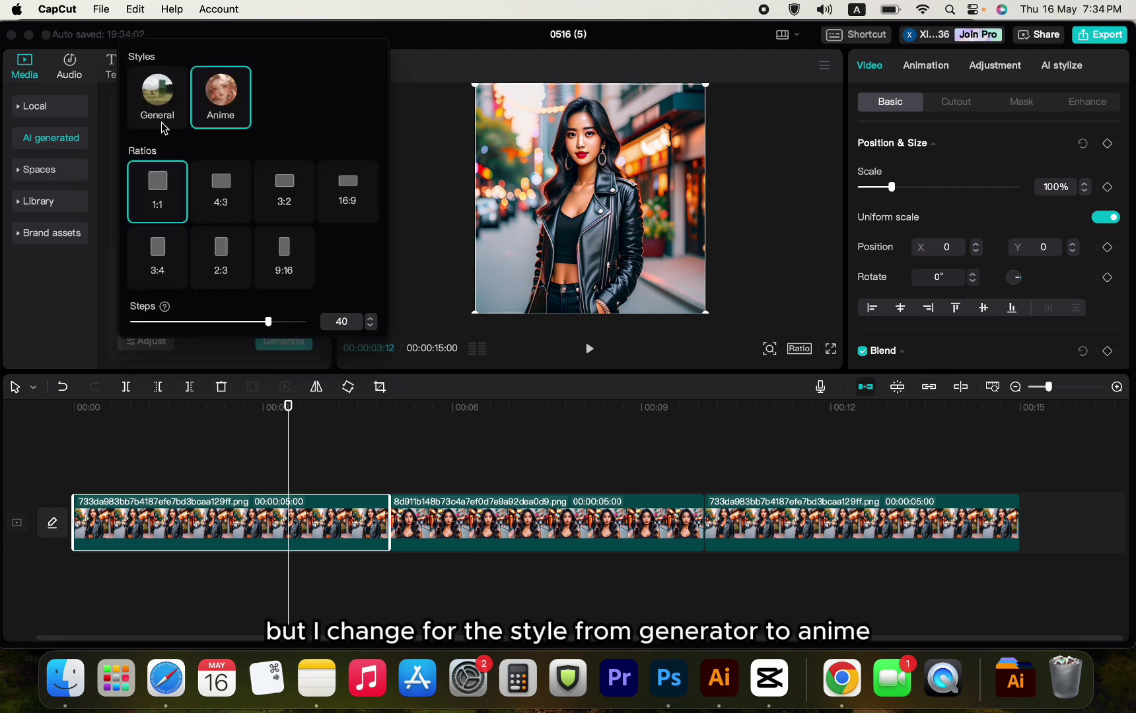
# Generate anime images of the girl on the street from the prompt, then expand the prompt editor.
pyautogui.click(80, 300)
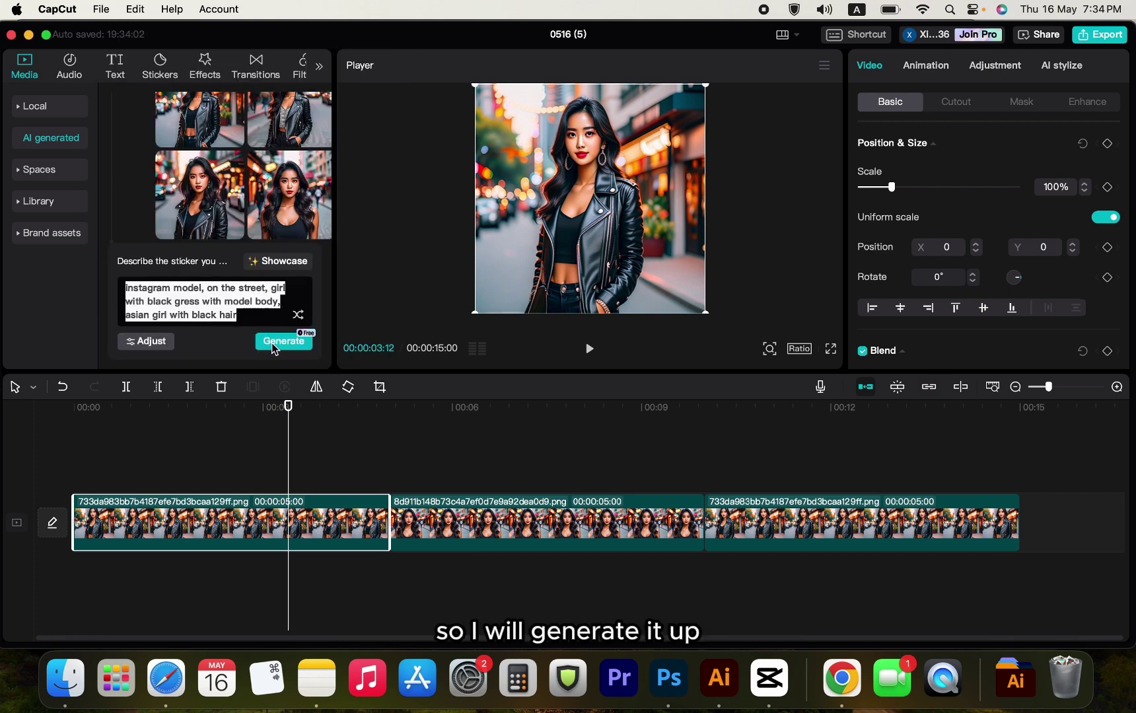
pyautogui.click(274, 346)
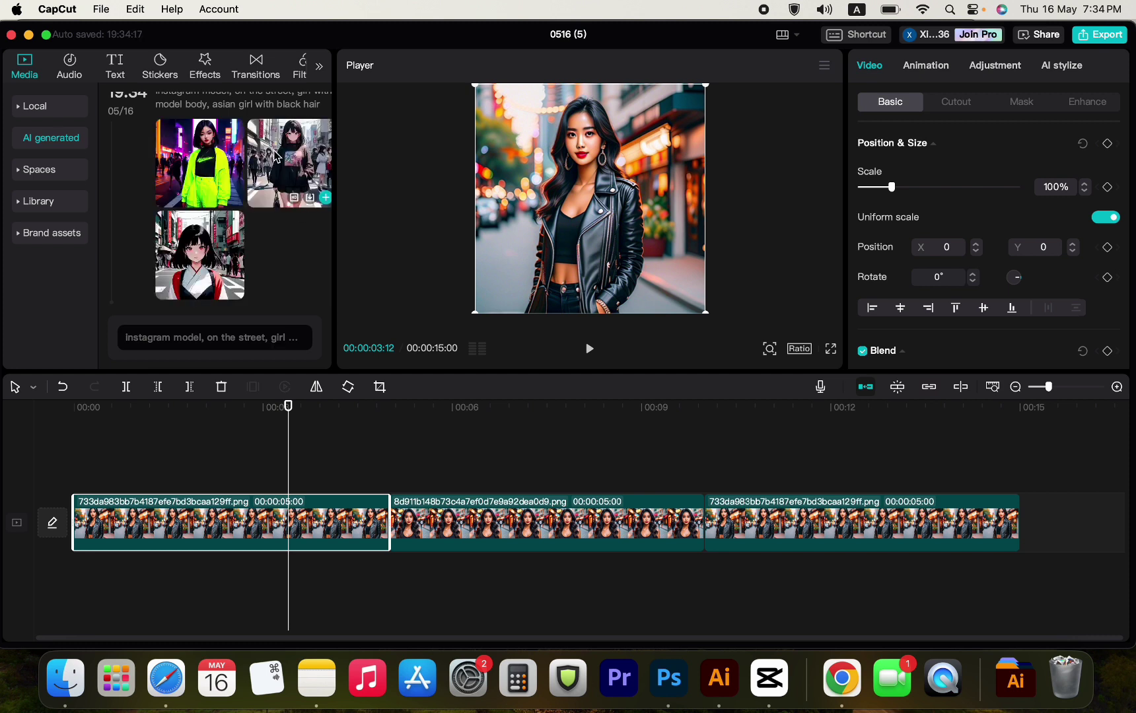
pyautogui.moveTo(200, 255)
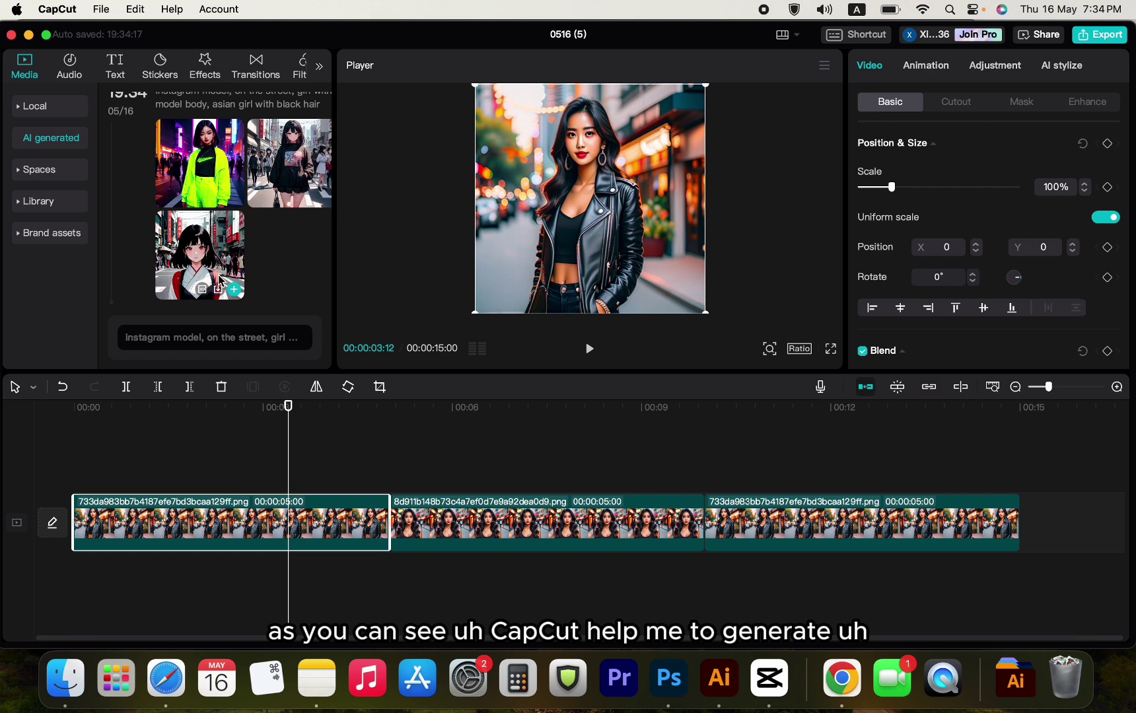
pyautogui.click(255, 346)
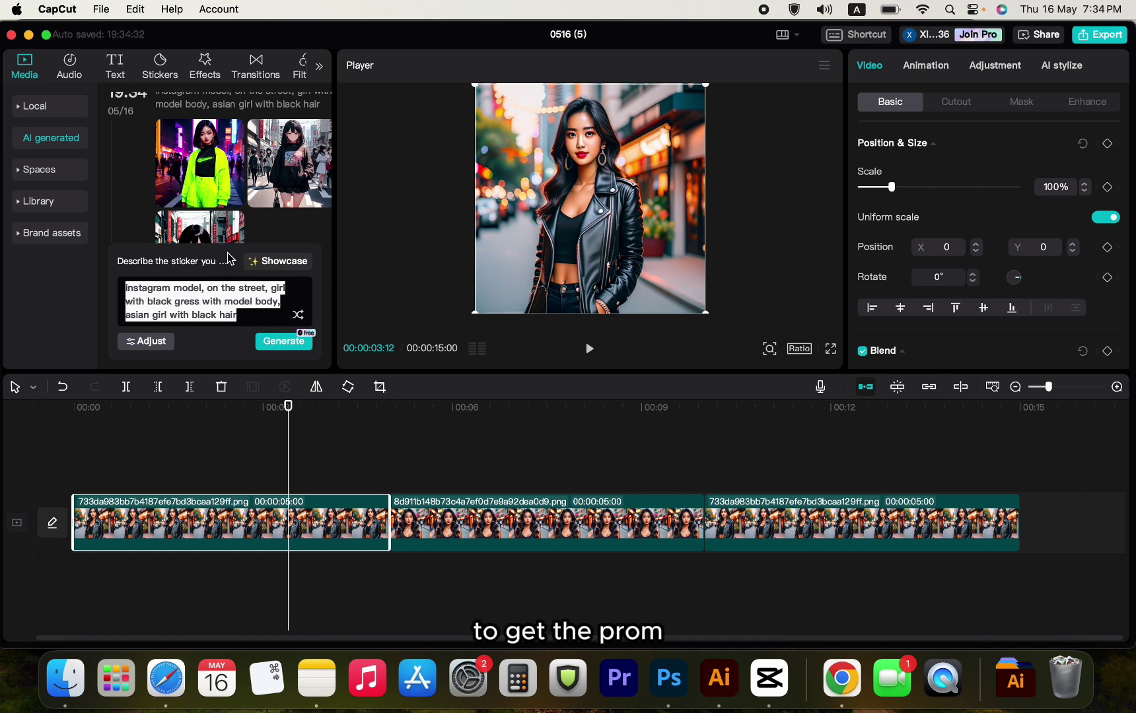
pyautogui.click(277, 262)
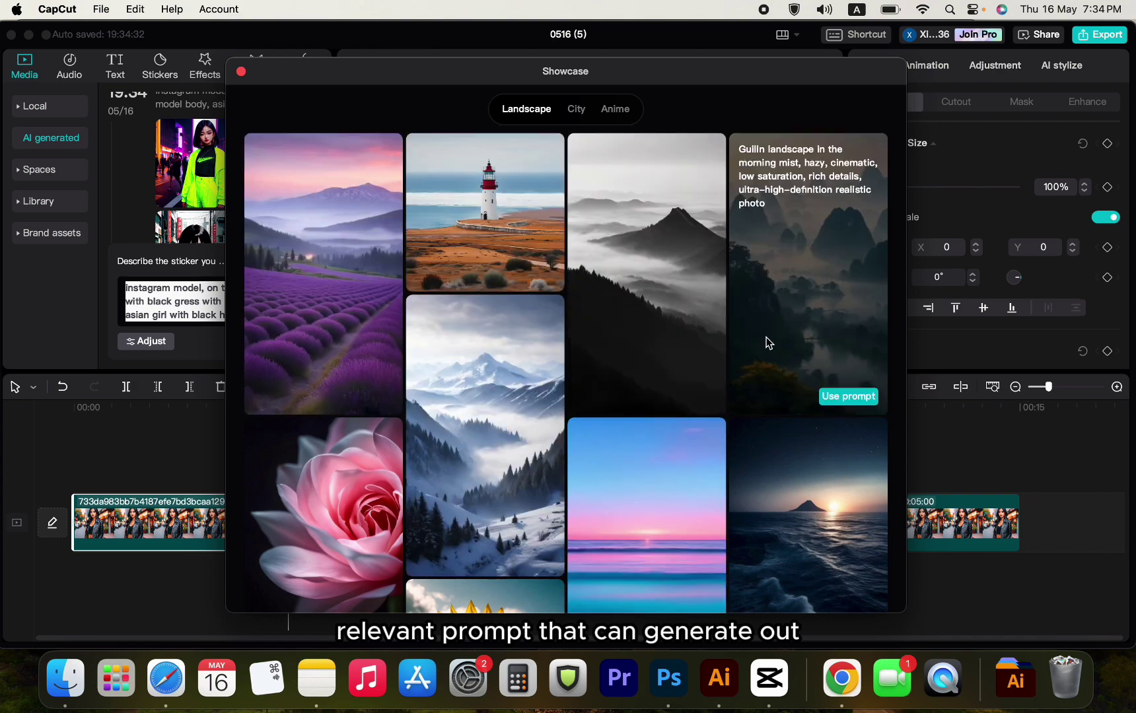
pyautogui.moveTo(646, 274)
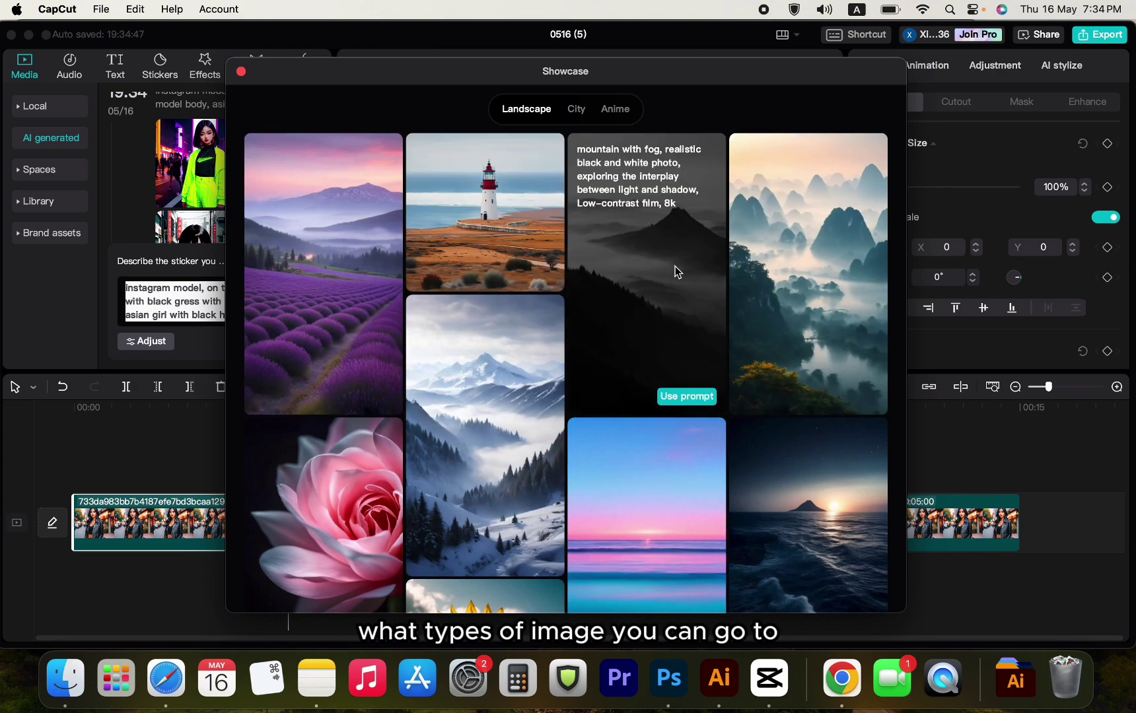
pyautogui.click(575, 110)
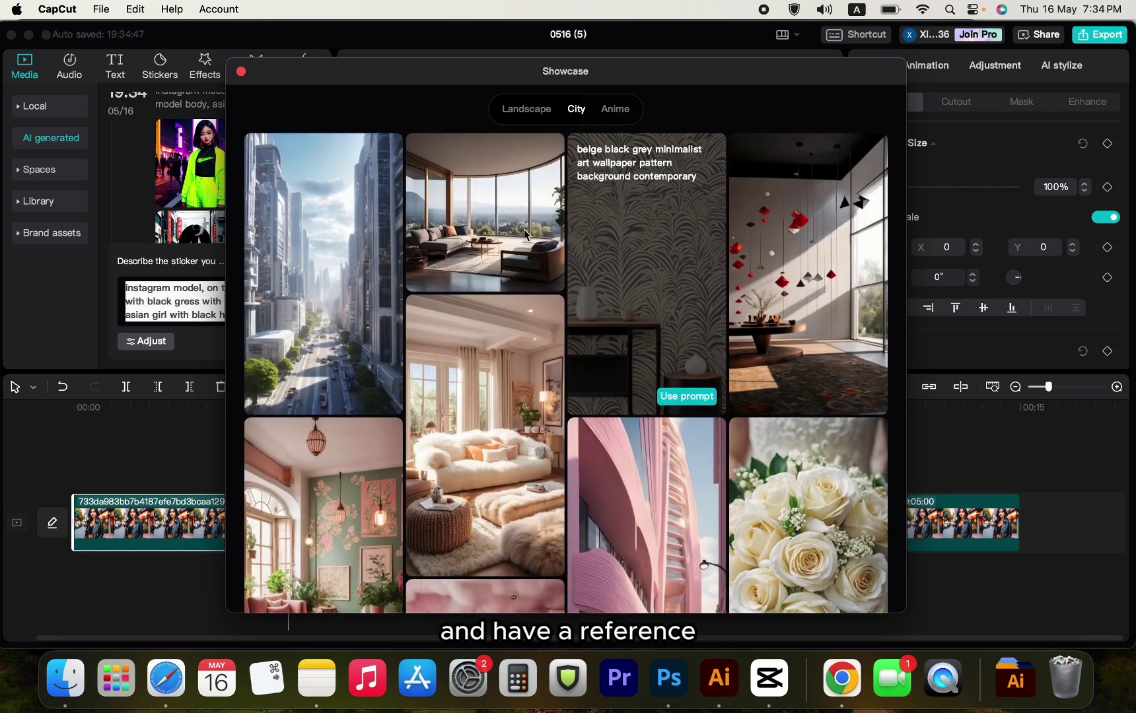
pyautogui.click(624, 110)
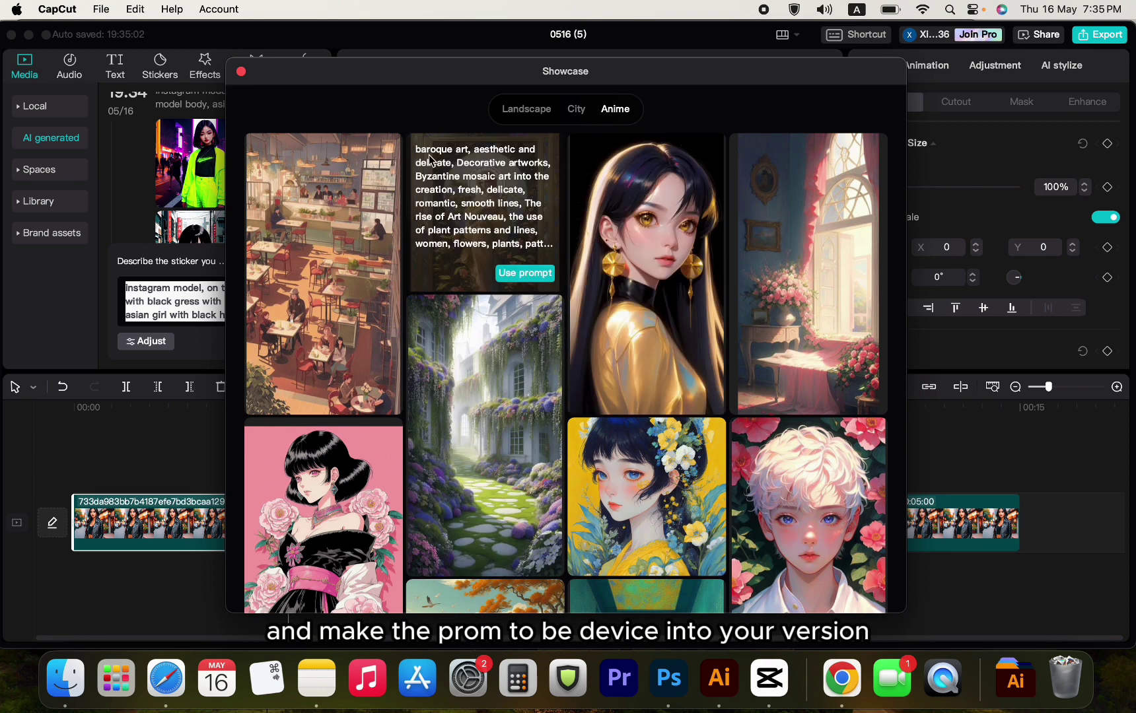
pyautogui.scroll(-3, 572, 267)
pyautogui.scroll(-2, 573, 292)
pyautogui.scroll(-3, 572, 292)
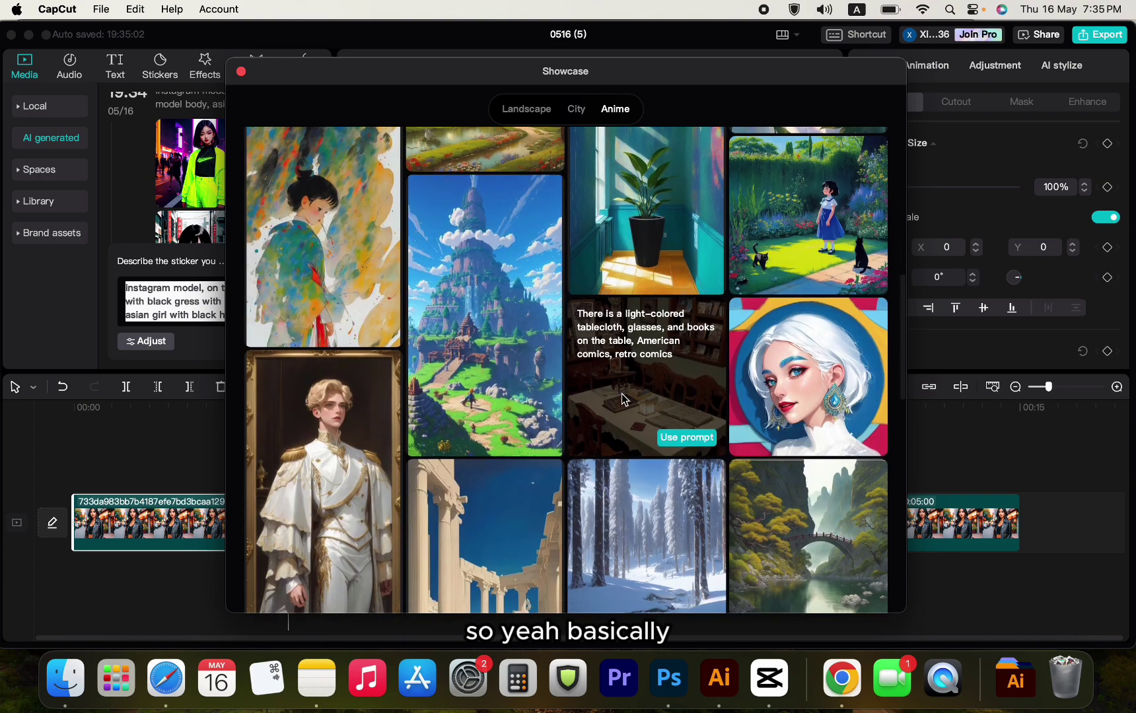
pyautogui.scroll(-3, 622, 390)
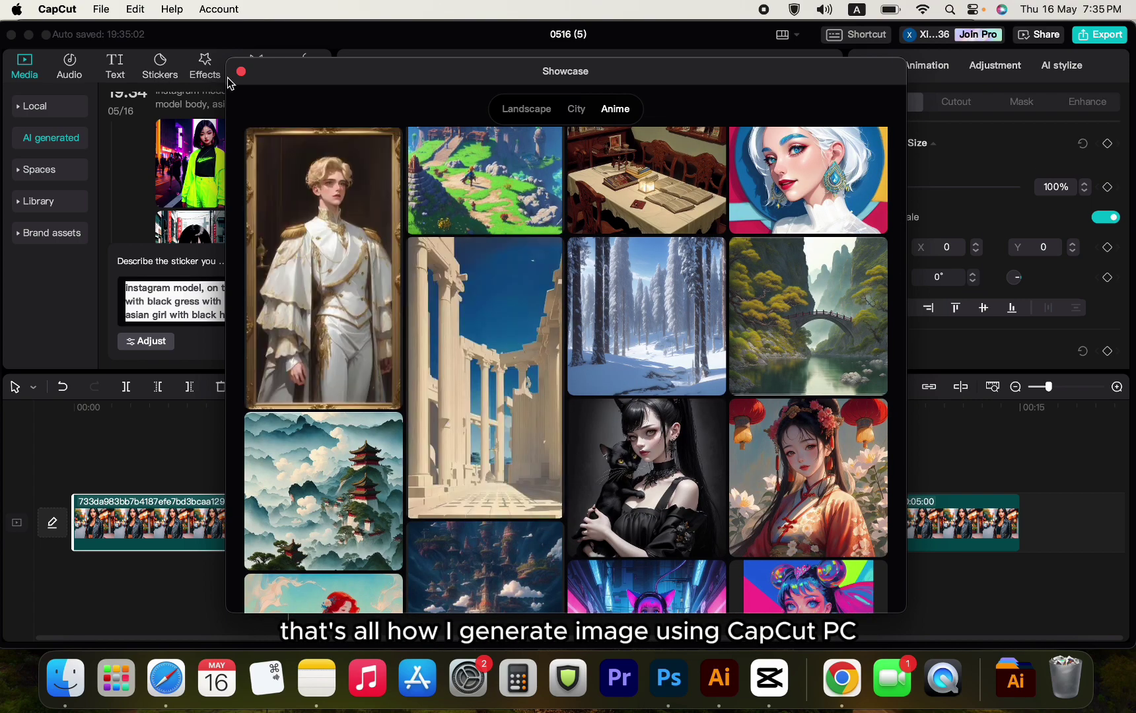
pyautogui.click(241, 72)
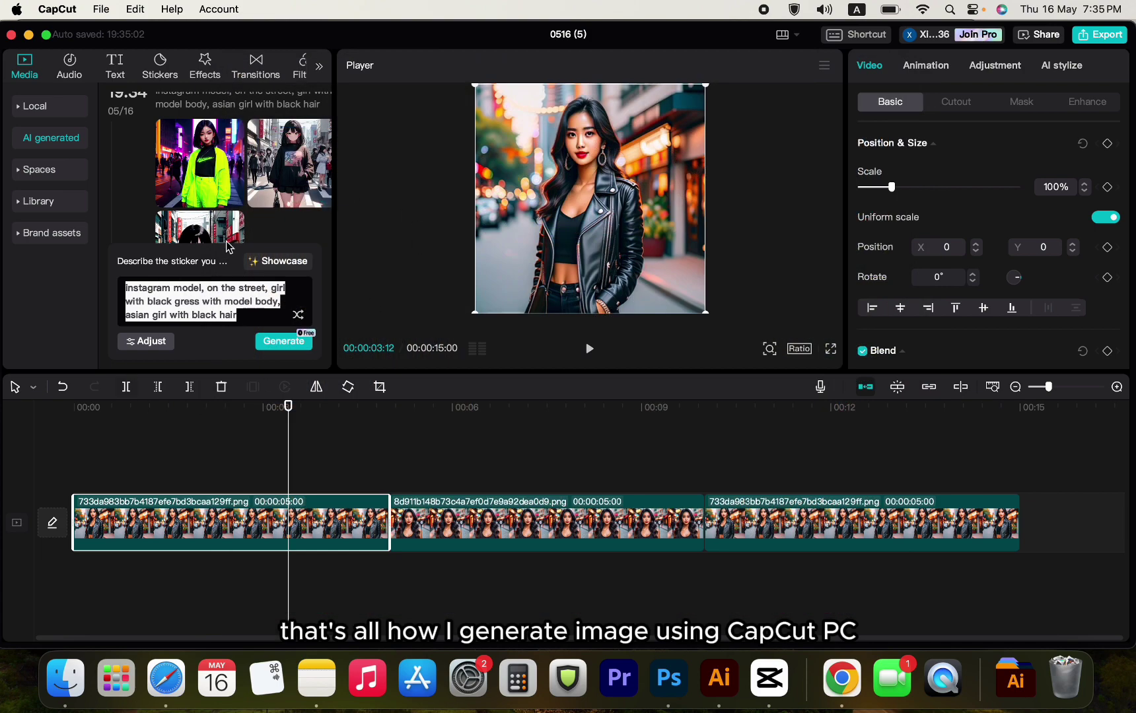